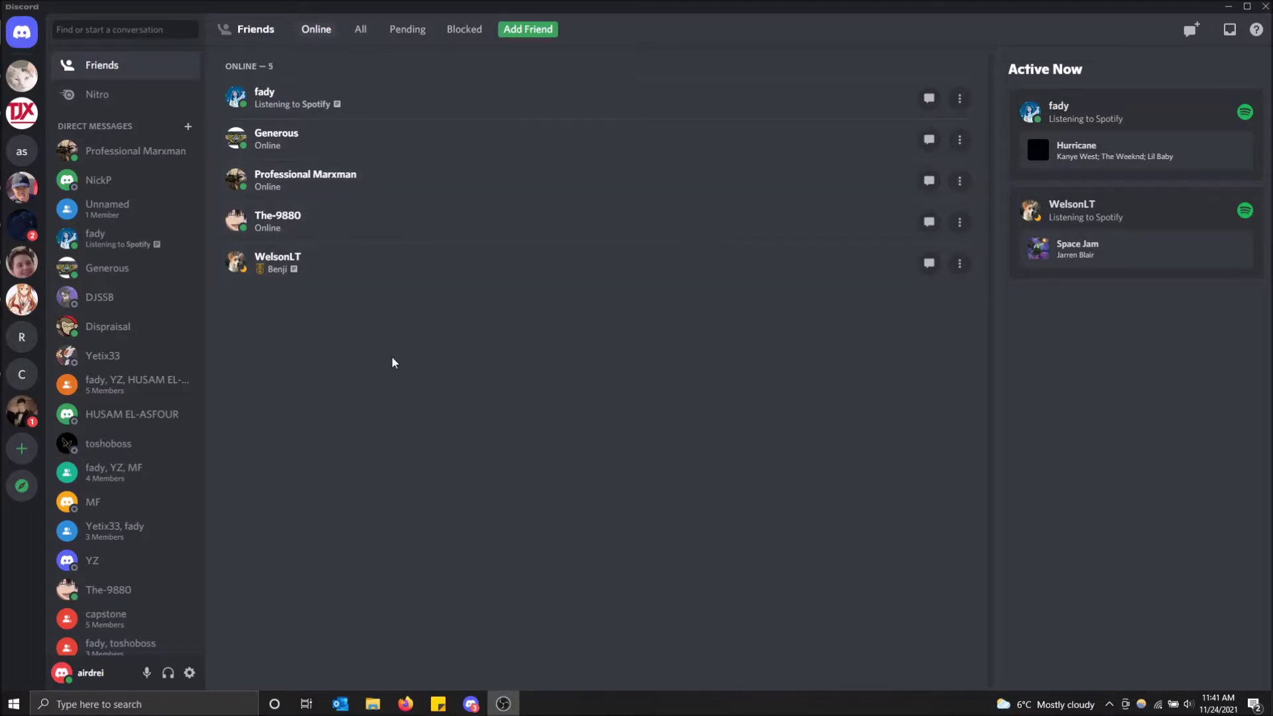
# - Go to User Settings and show the Privacy & Safety page
pyautogui.click(189, 673)
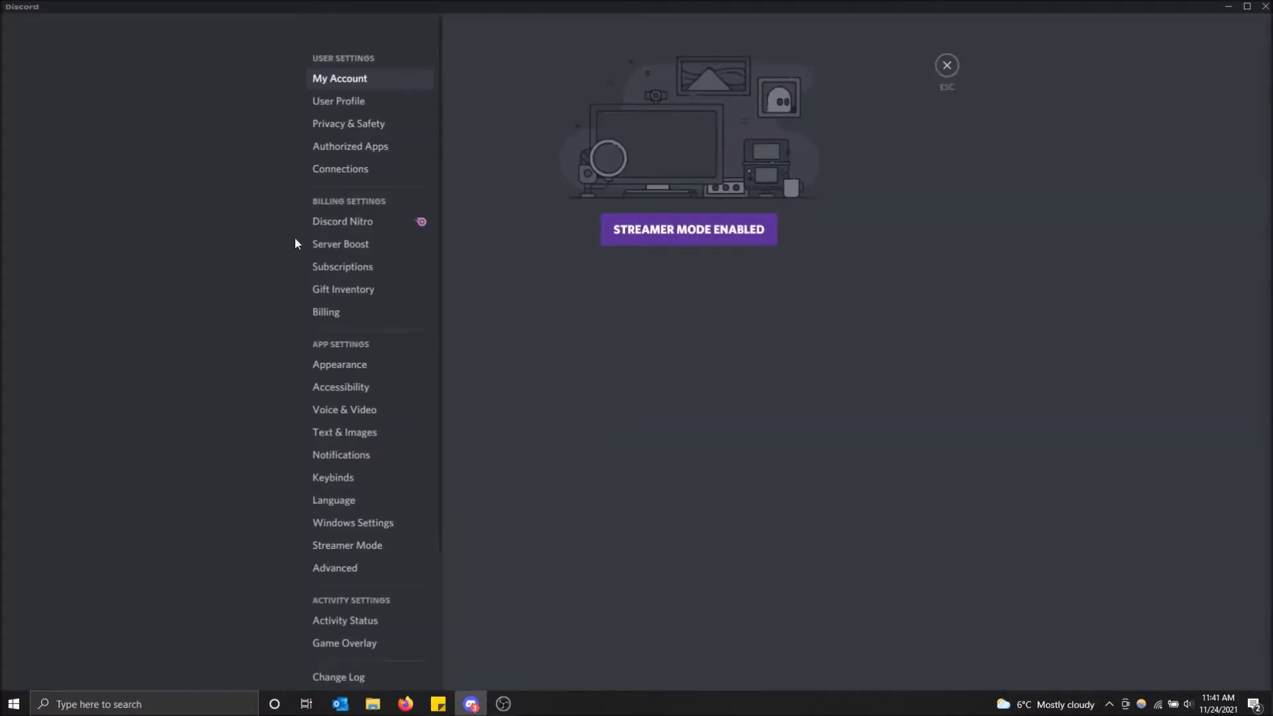
pyautogui.click(348, 124)
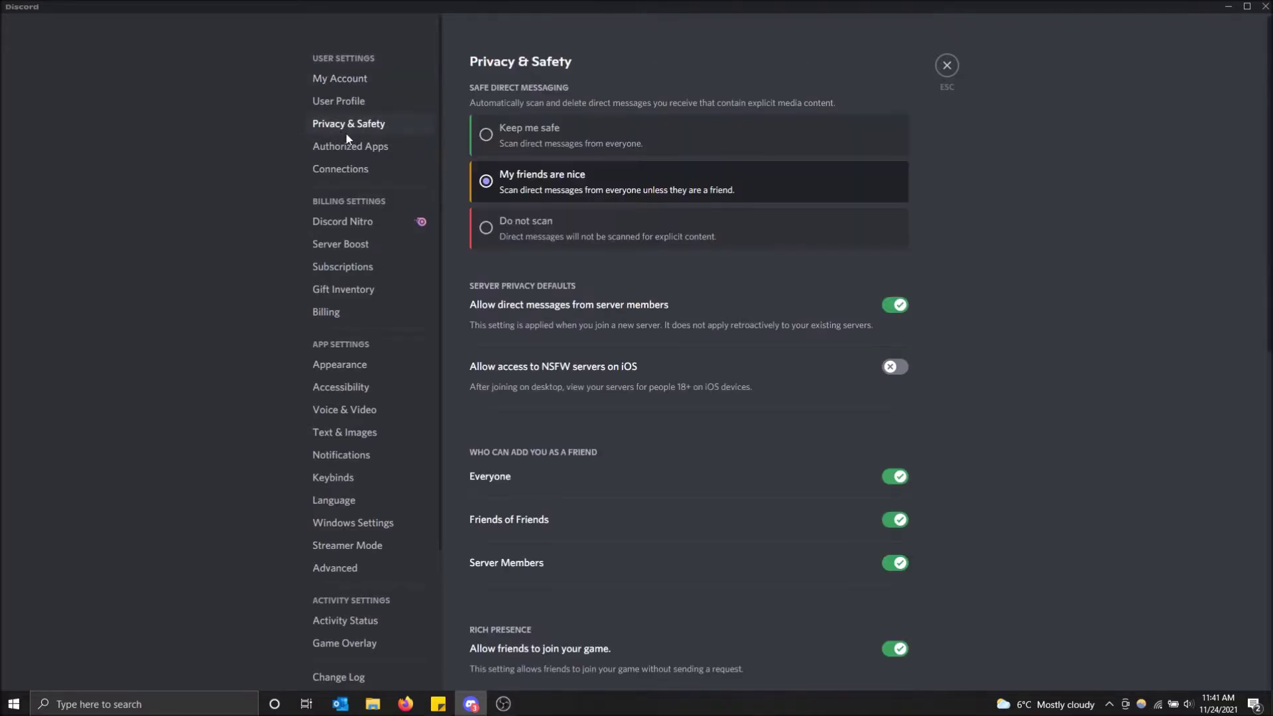
pyautogui.scroll(-3, 640, 359)
pyautogui.scroll(-2, 639, 362)
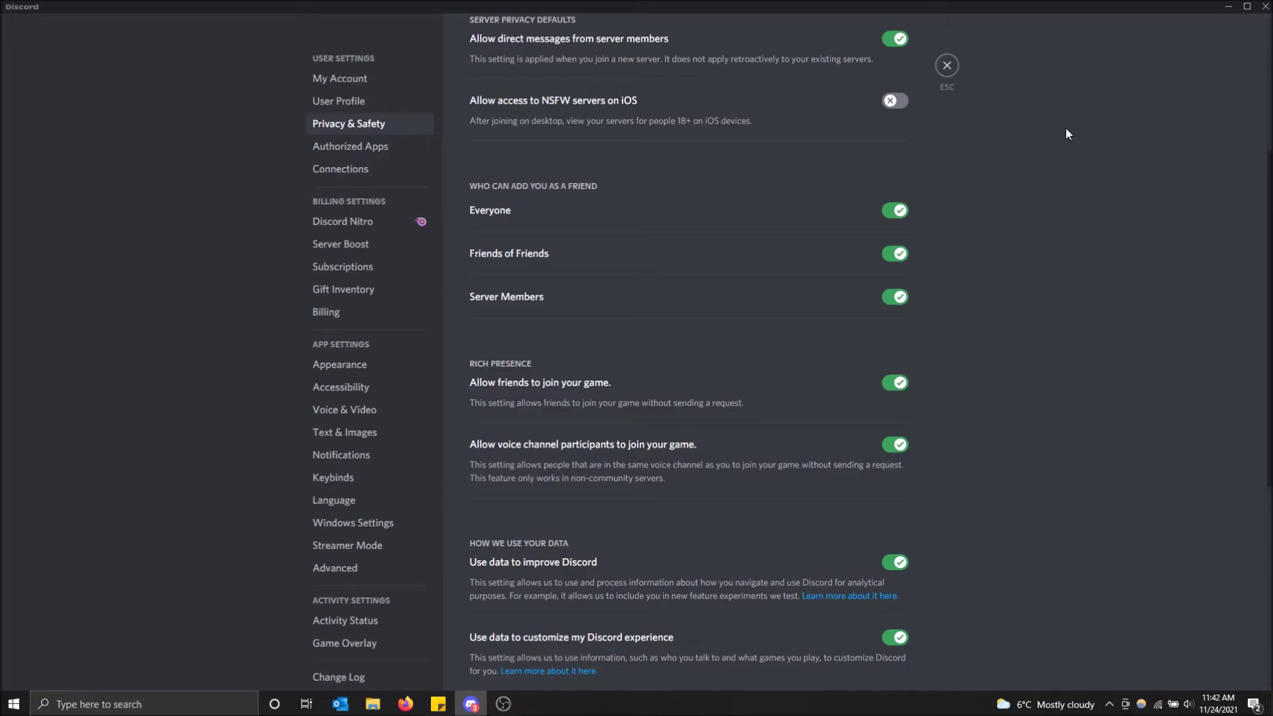
# - Exit User Settings back to the online Friends list
pyautogui.click(949, 66)
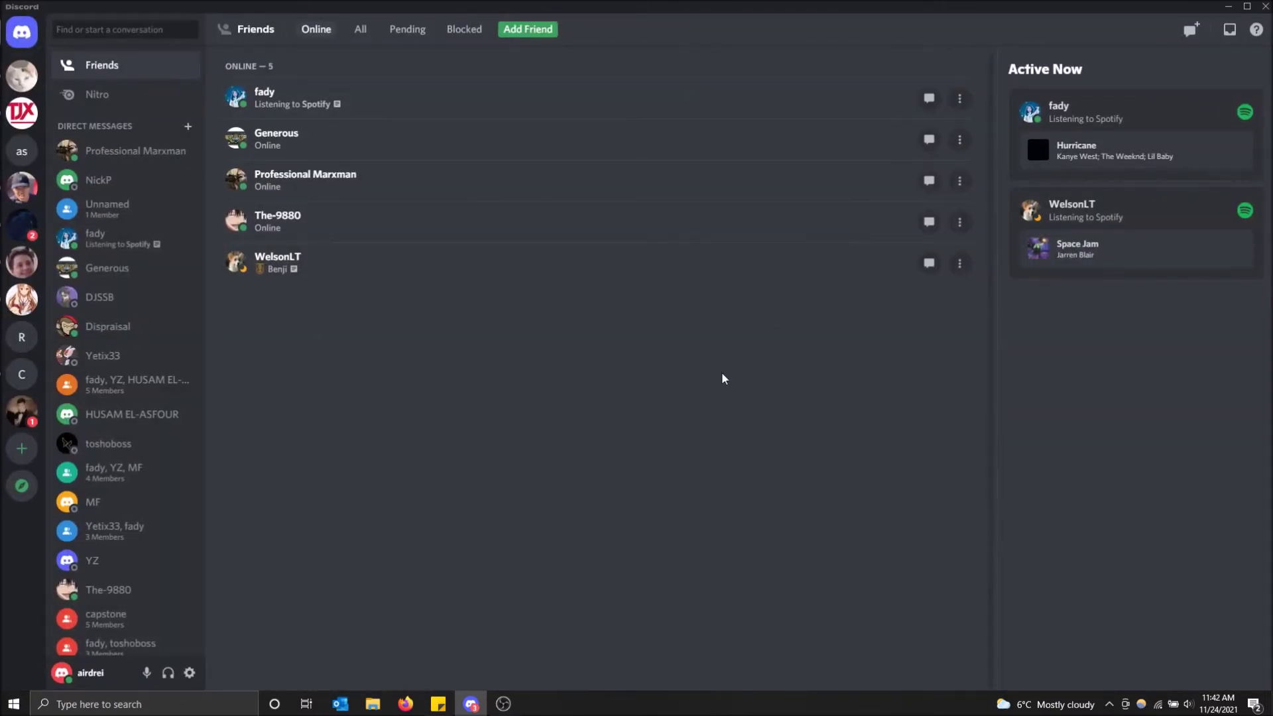